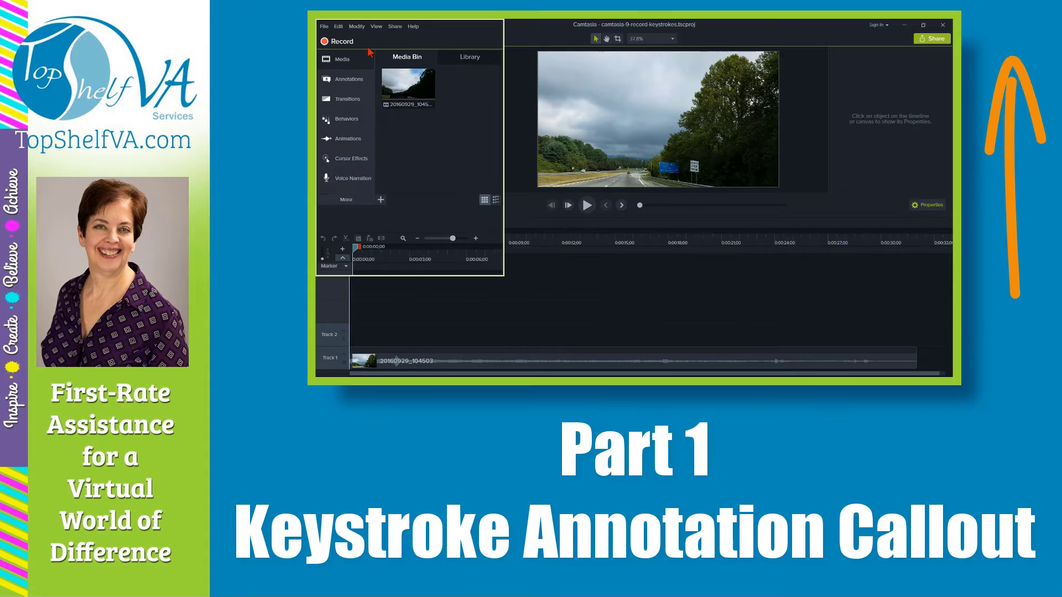
Step: Preview the Keystroke Callouts styles in the Annotations gallery
{"action": "left_click", "coordinate": [357, 79]}
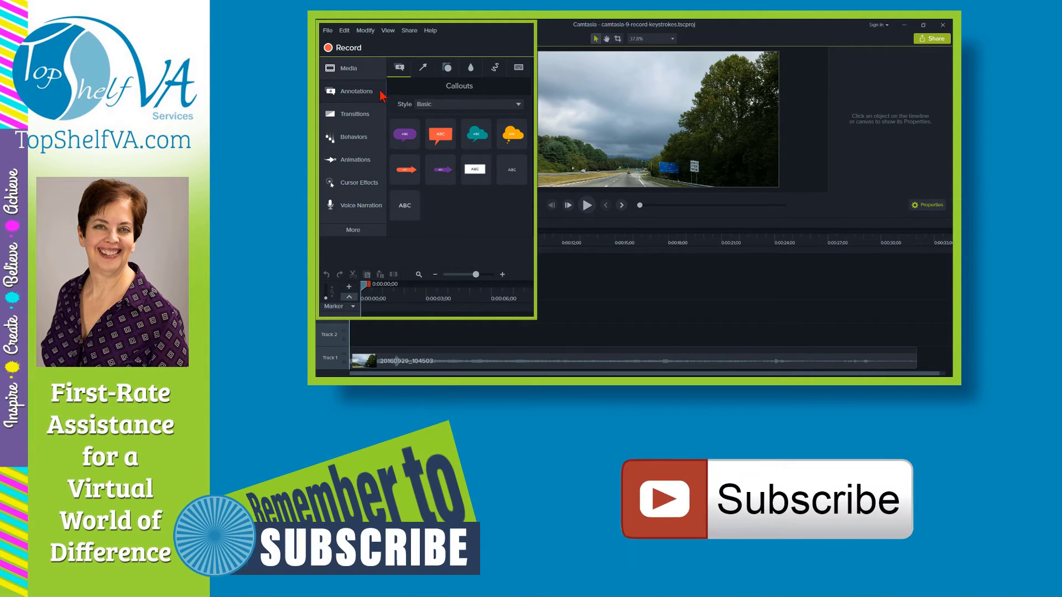
{"action": "left_click", "coordinate": [520, 71]}
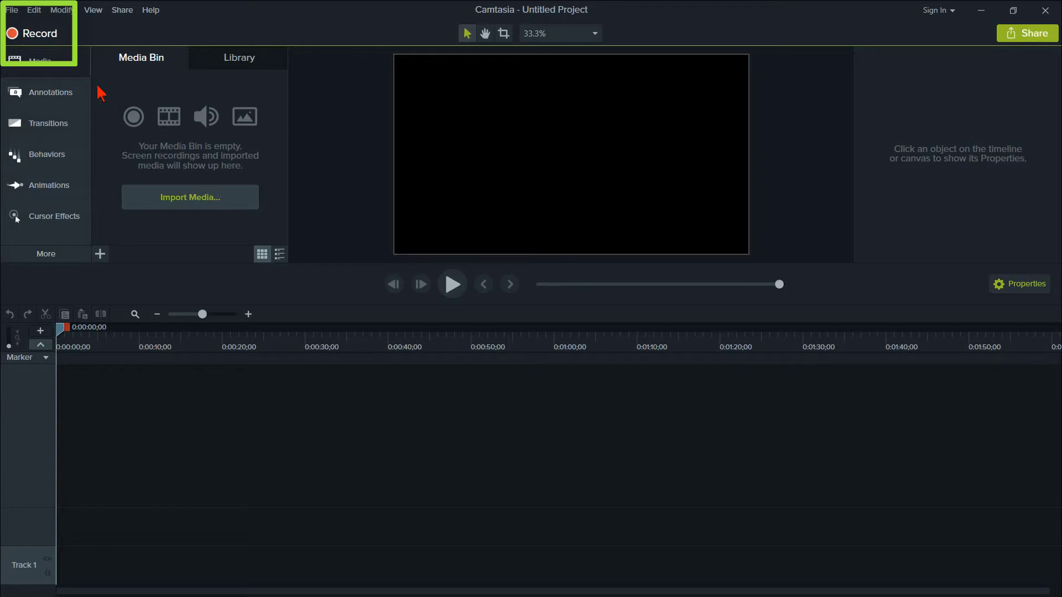
Step: Enable Capture keyboard input in the recorder options and start a screen recording
{"action": "left_click", "coordinate": [37, 35]}
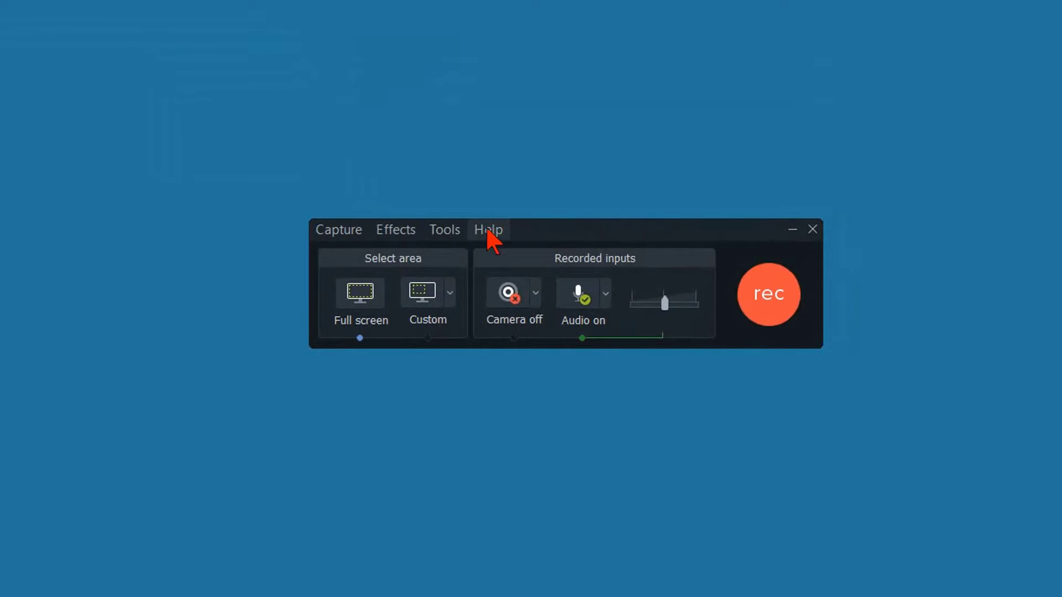
{"action": "left_click", "coordinate": [445, 230]}
{"action": "left_click", "coordinate": [459, 306]}
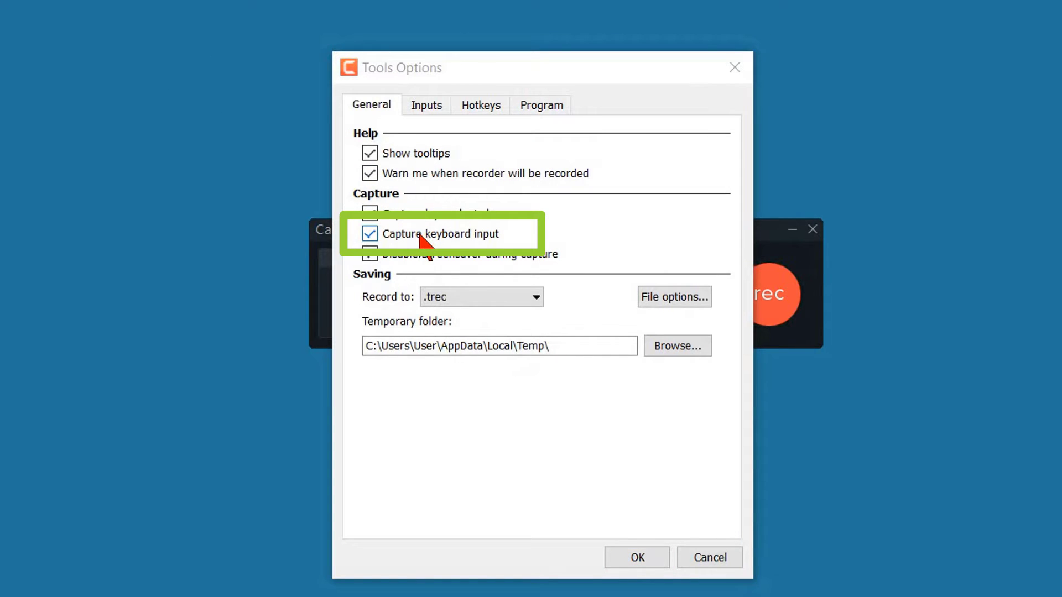
{"action": "left_click", "coordinate": [636, 558]}
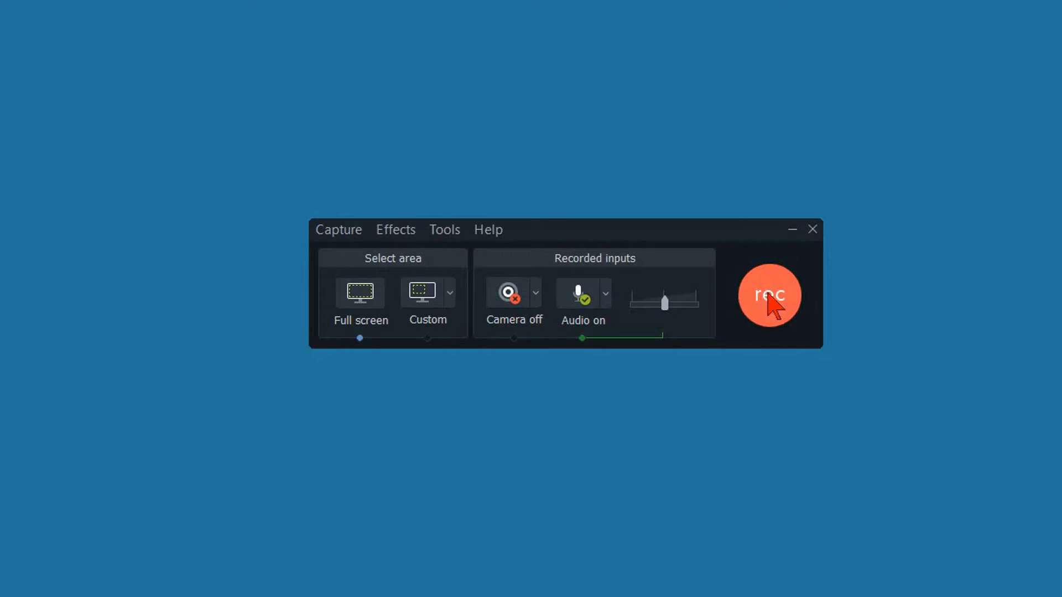
{"action": "left_click", "coordinate": [766, 296]}
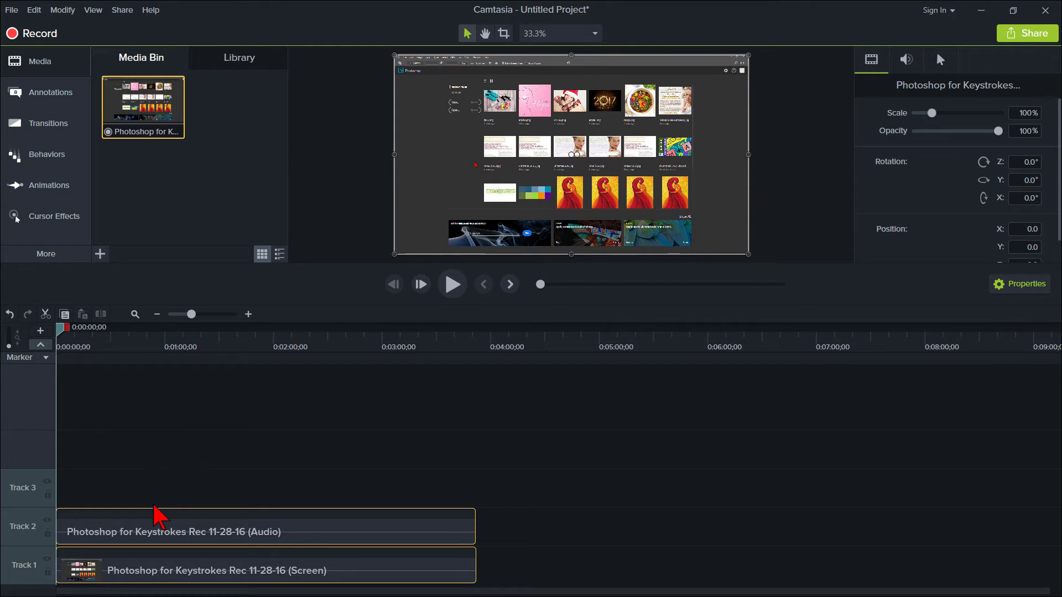
Step: Delete the recording's audio clip from Track 2
{"action": "left_click_drag", "start_coordinate": [154, 532], "coordinate": [178, 538]}
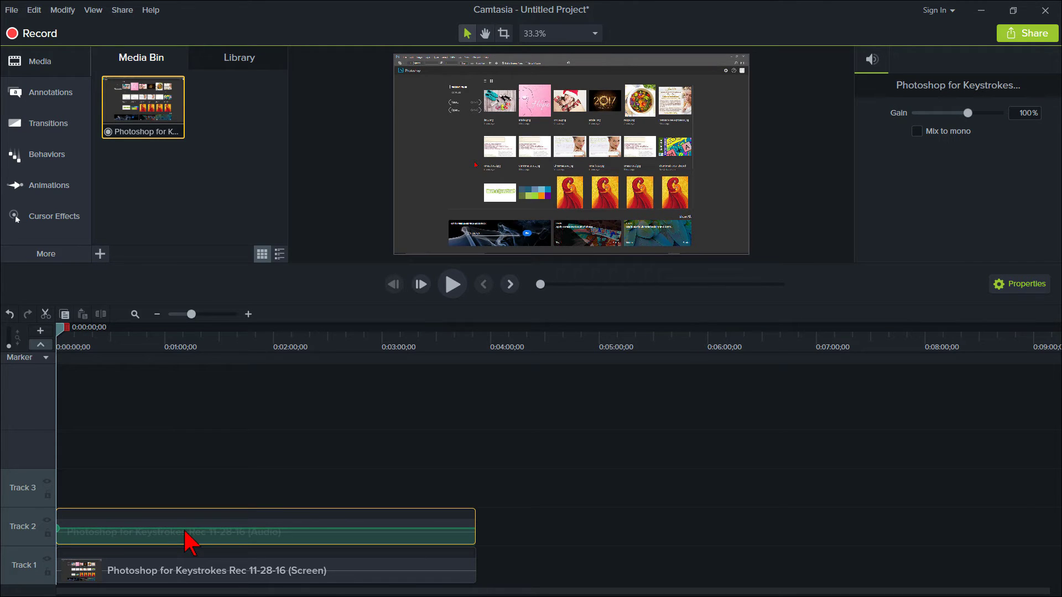
{"action": "key", "text": "Delete"}
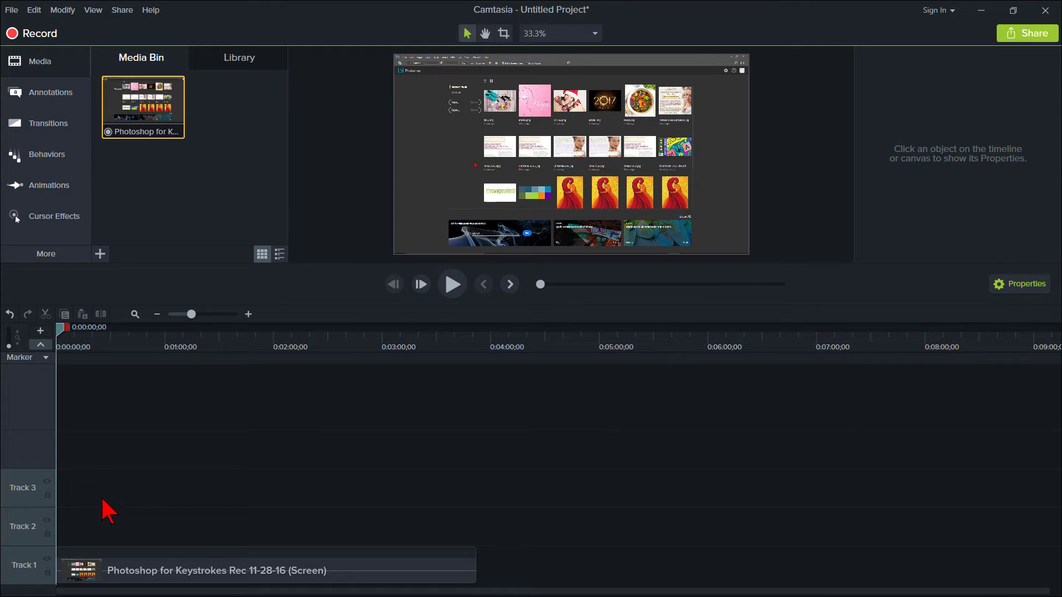
{"action": "left_click", "coordinate": [63, 10]}
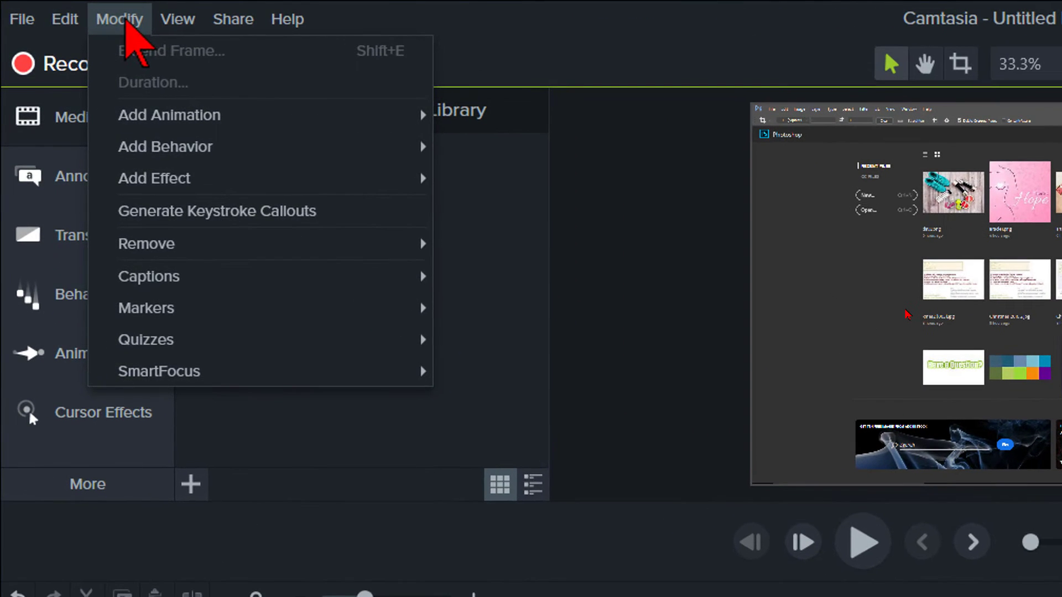
Step: Try the Traditional, Clear and White Outline callout styles, then settle on Gray Keystrokes
{"action": "left_click", "coordinate": [153, 209]}
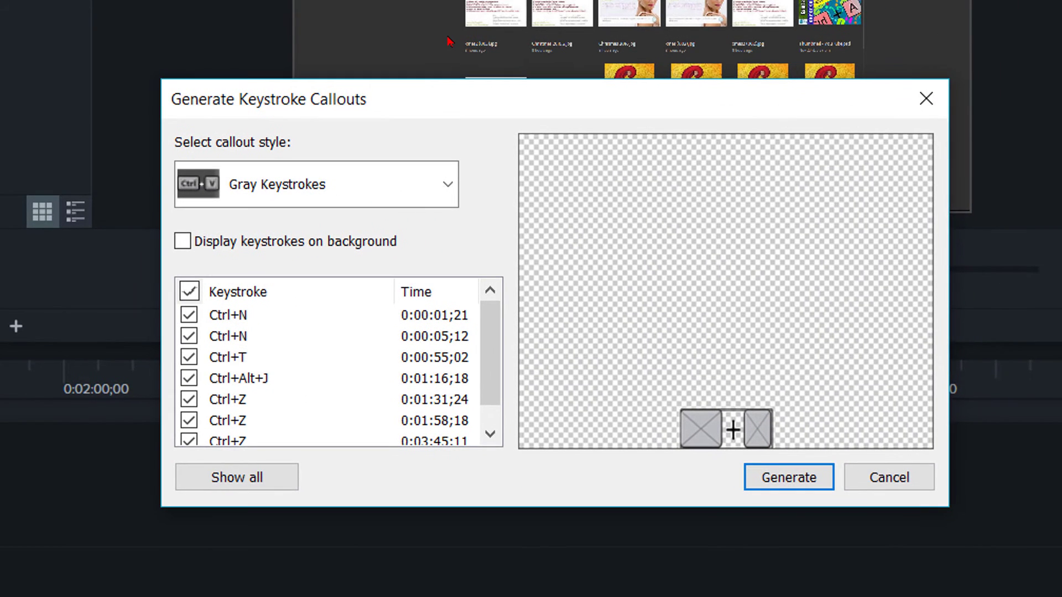
{"action": "key", "text": "alt+d"}
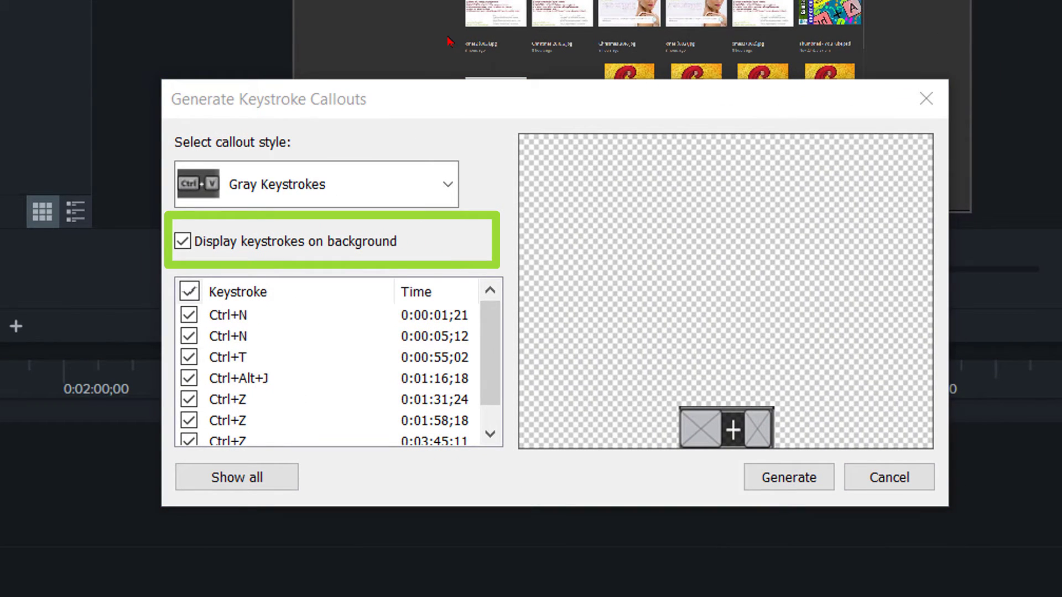
{"action": "left_click", "coordinate": [181, 236]}
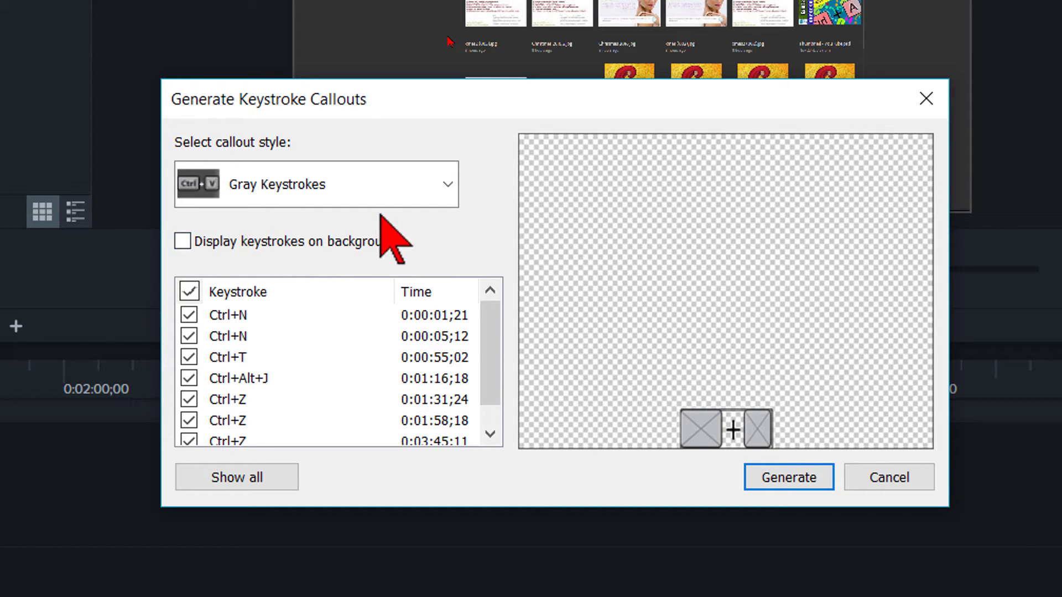
{"action": "left_click", "coordinate": [445, 187]}
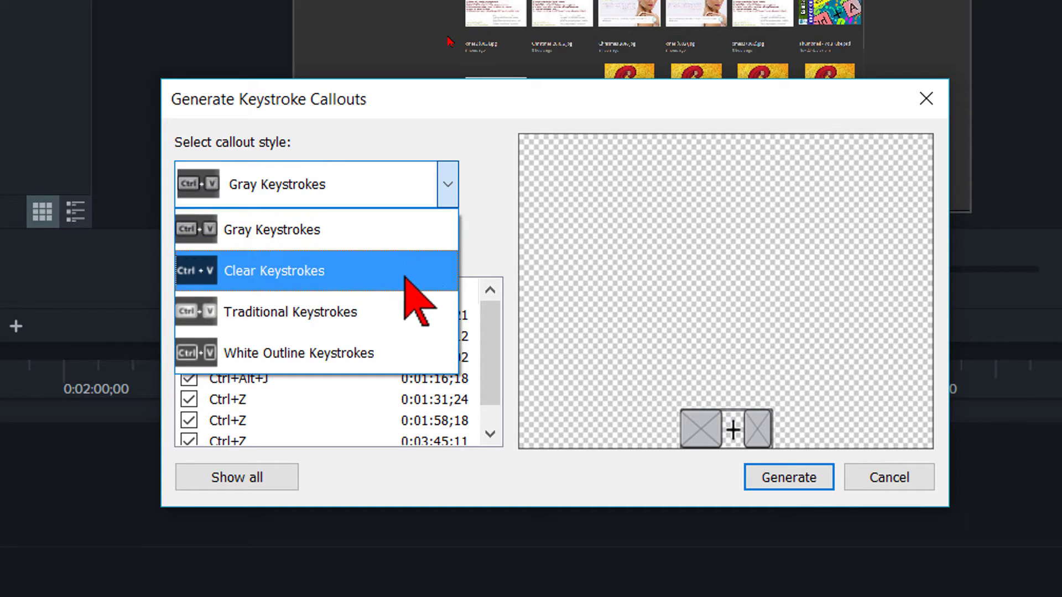
{"action": "left_click", "coordinate": [403, 315]}
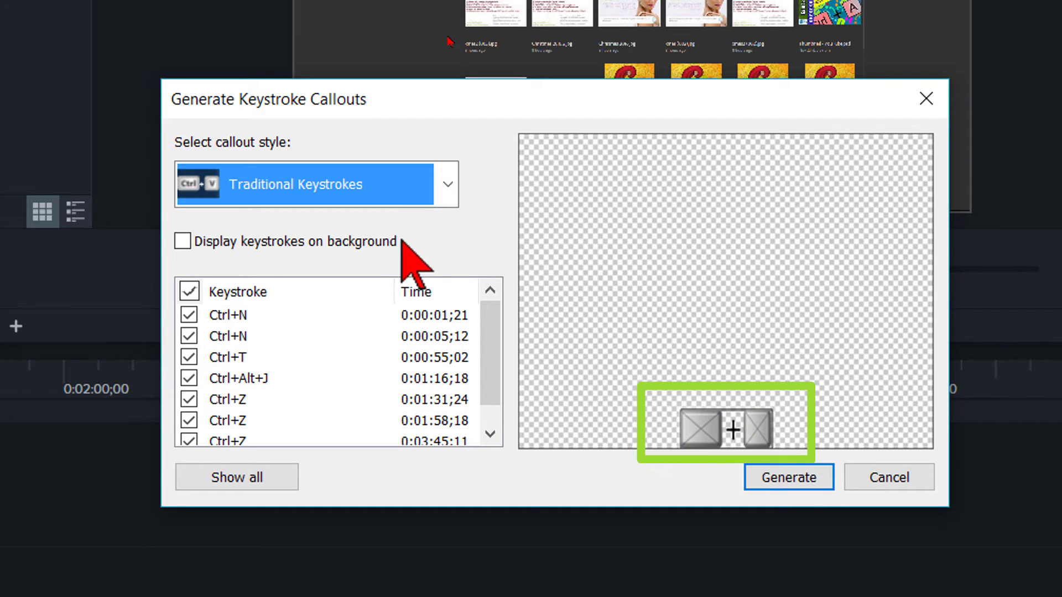
{"action": "left_click", "coordinate": [447, 188]}
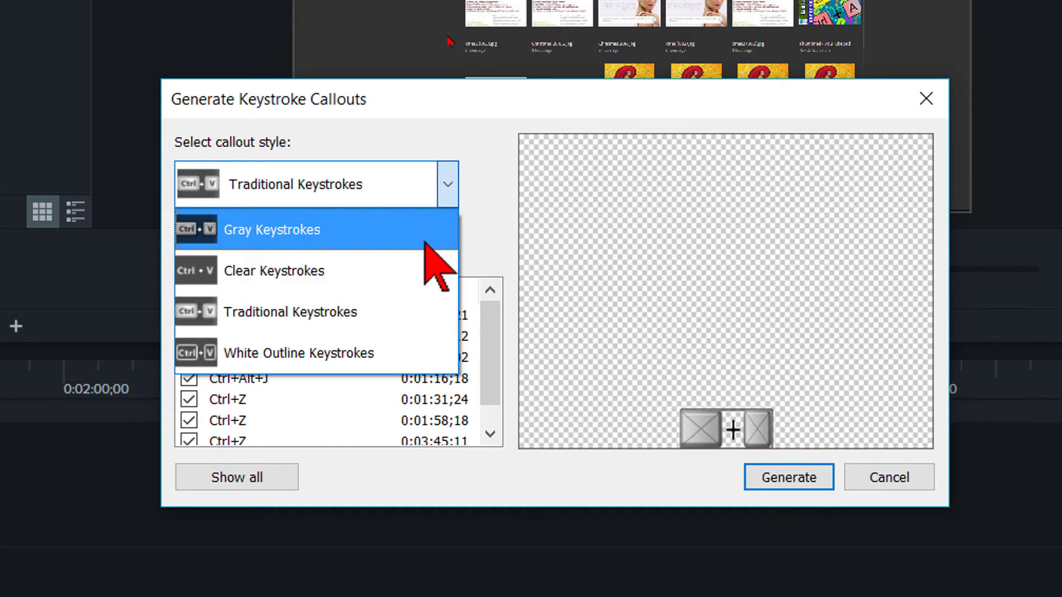
{"action": "left_click", "coordinate": [332, 230]}
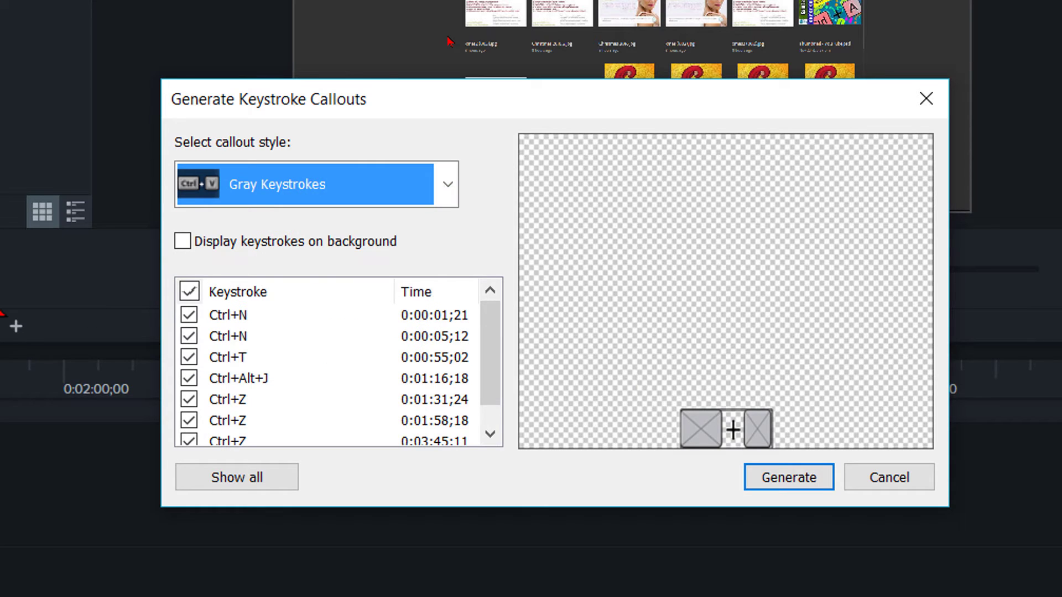
{"action": "left_click", "coordinate": [447, 184]}
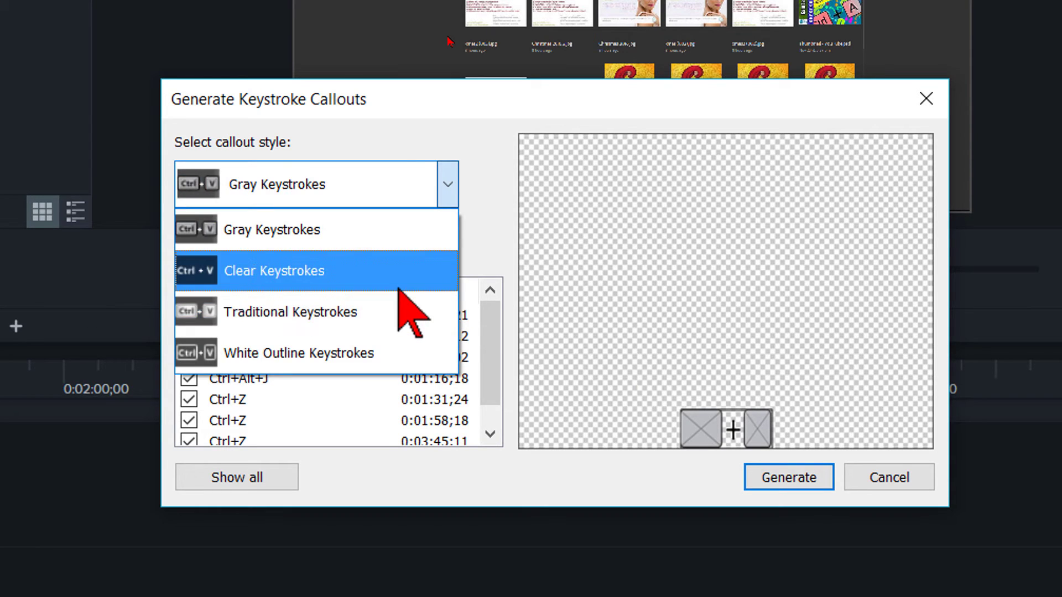
{"action": "left_click", "coordinate": [400, 288]}
{"action": "key", "text": "Down"}
{"action": "key", "text": "Down"}
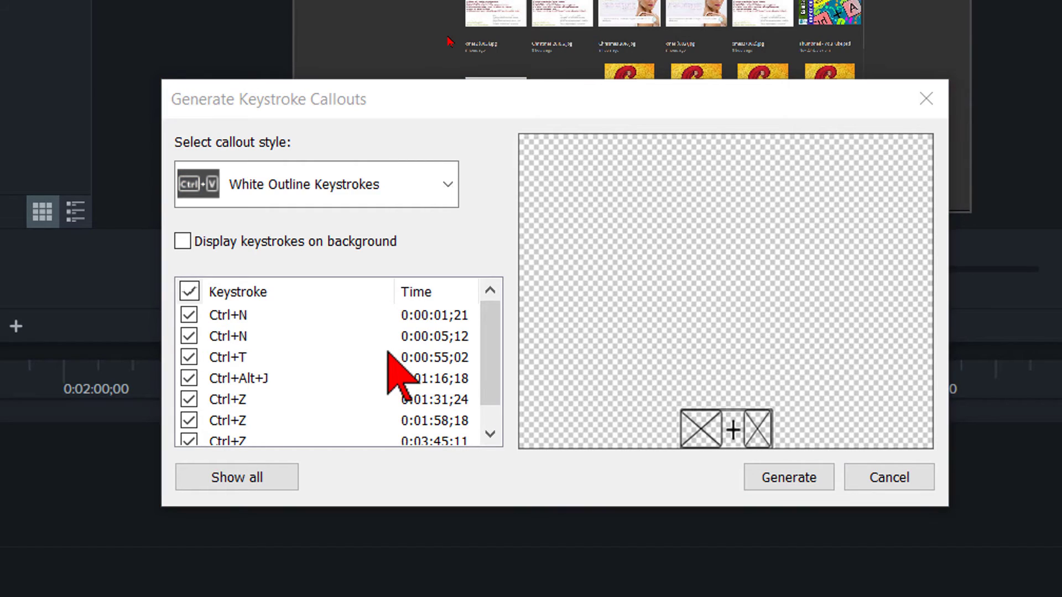
{"action": "key", "text": "Down"}
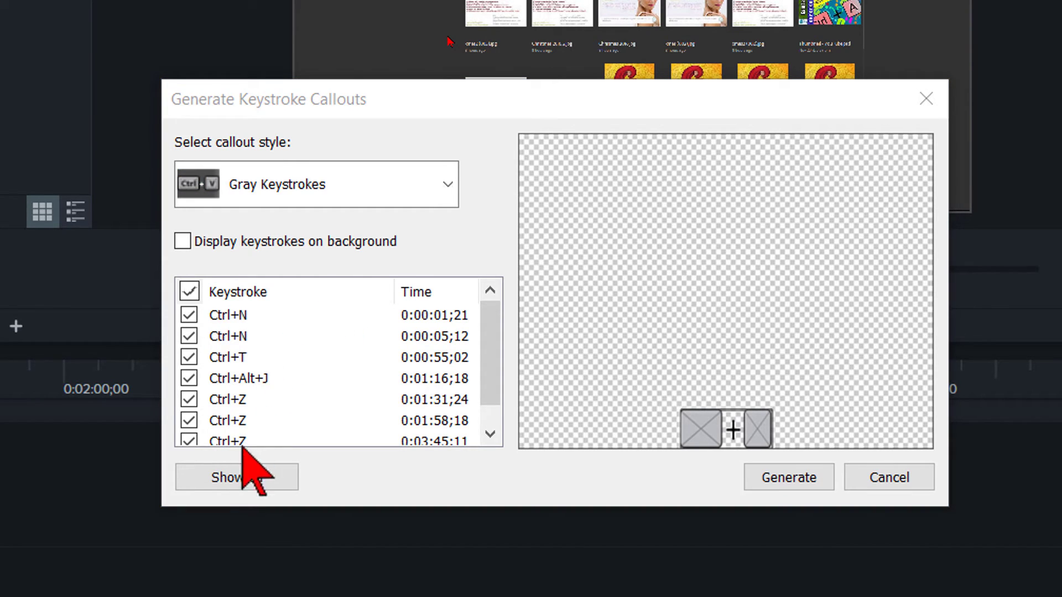
Step: List all recorded keystrokes and include both Enter presses in the callouts
{"action": "left_click", "coordinate": [230, 470]}
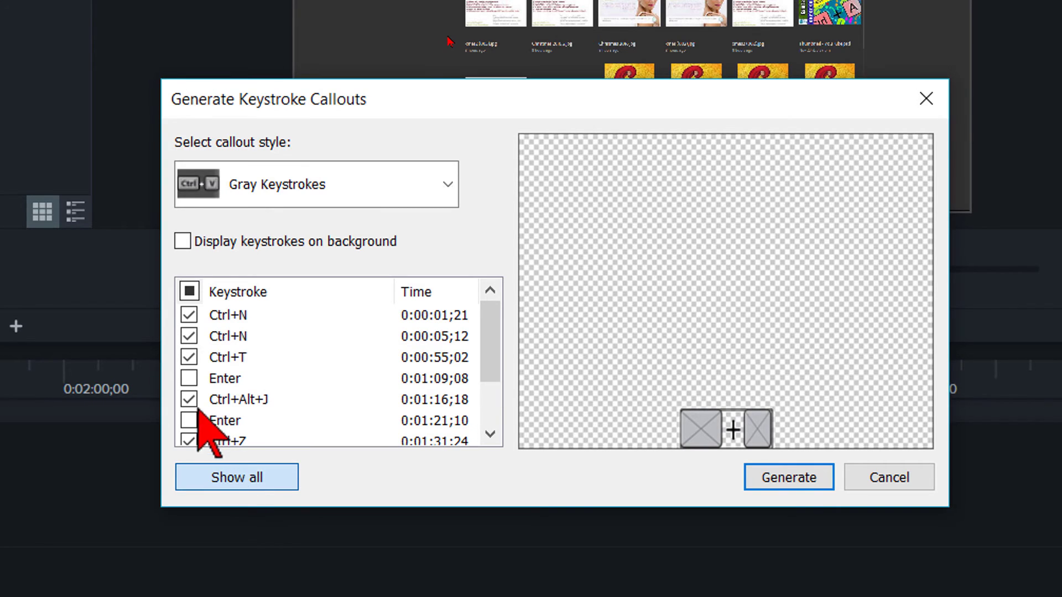
{"action": "left_click", "coordinate": [189, 378]}
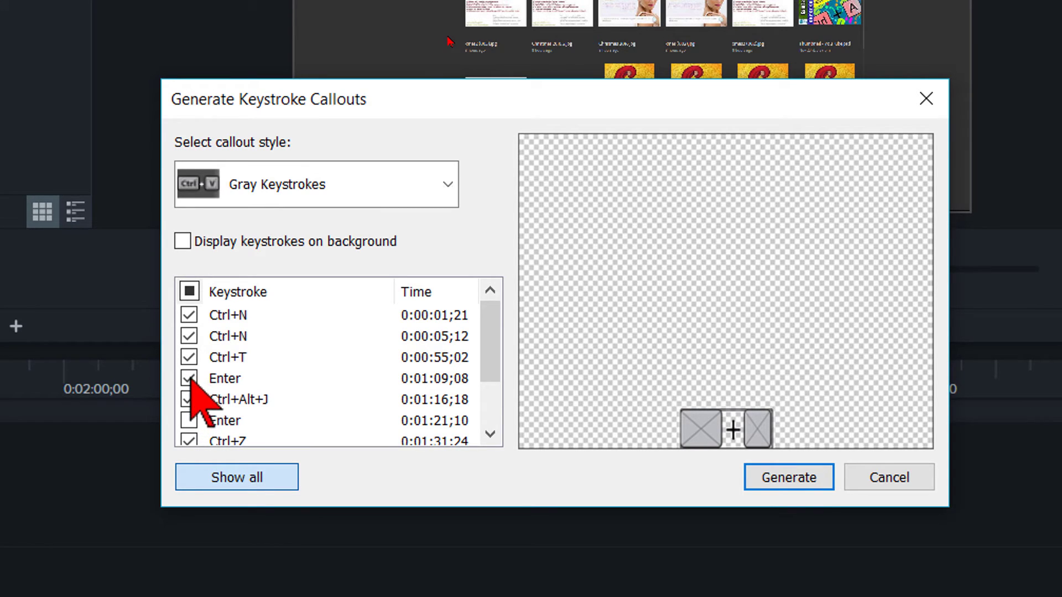
{"action": "scroll", "coordinate": [235, 387], "scroll_direction": "down", "scroll_amount": 1}
{"action": "left_click", "coordinate": [189, 357]}
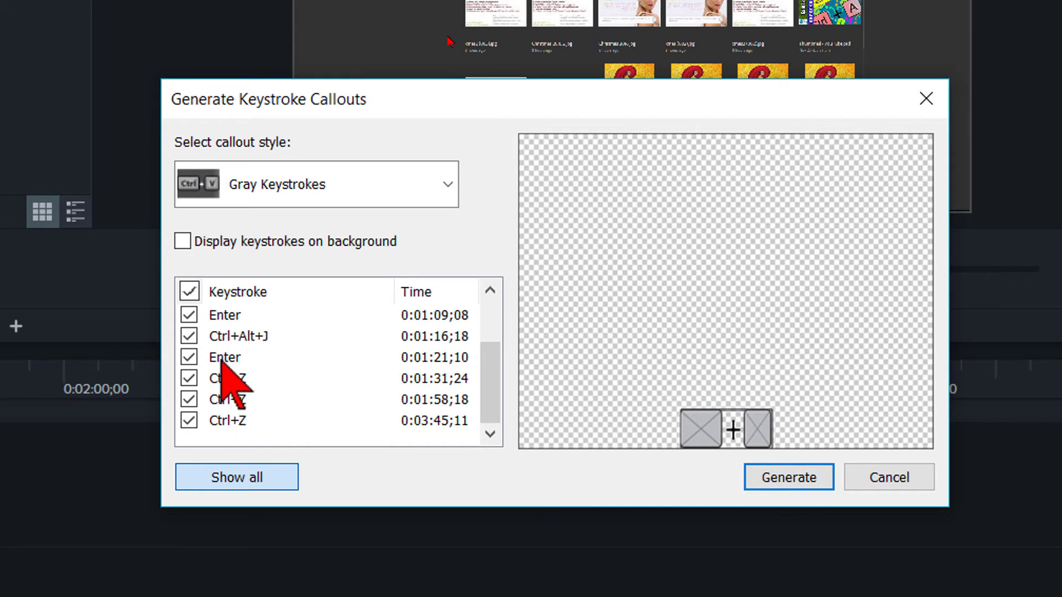
{"action": "scroll", "coordinate": [493, 399], "scroll_direction": "up", "scroll_amount": 1}
Step: Generate the gray callouts, zoom the timeline in, and delete the duplicate first Ctrl+N callout
{"action": "left_click", "coordinate": [783, 478]}
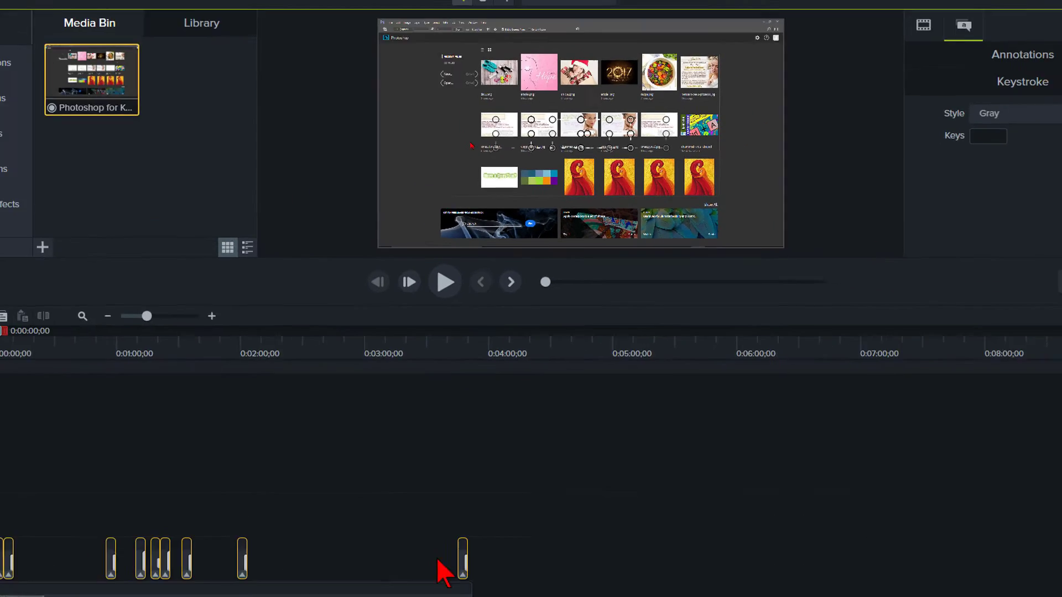
{"action": "left_click", "coordinate": [206, 314]}
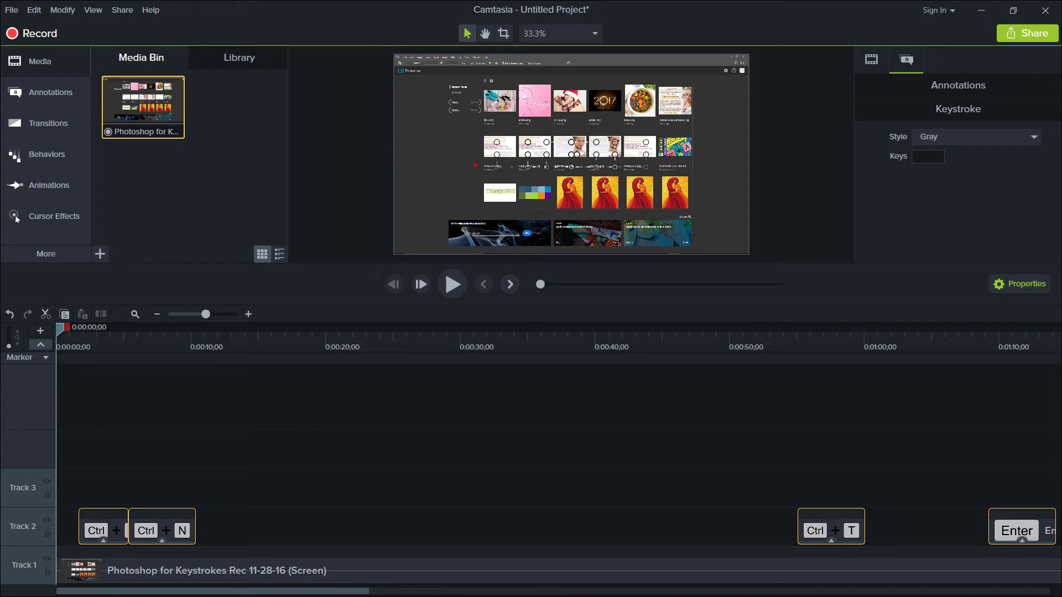
{"action": "left_click", "coordinate": [100, 528]}
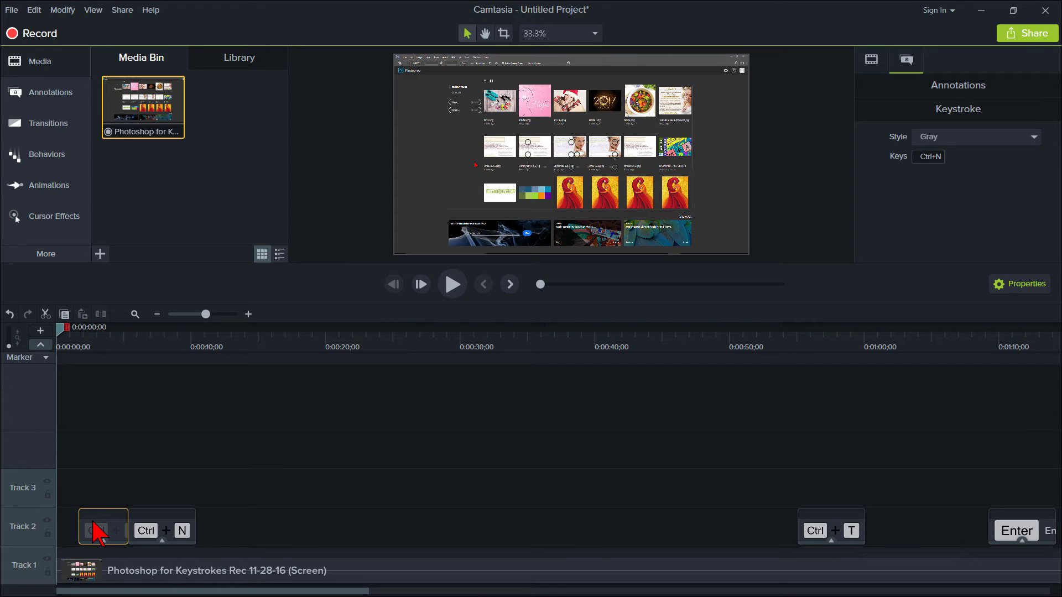
{"action": "key", "text": "Delete"}
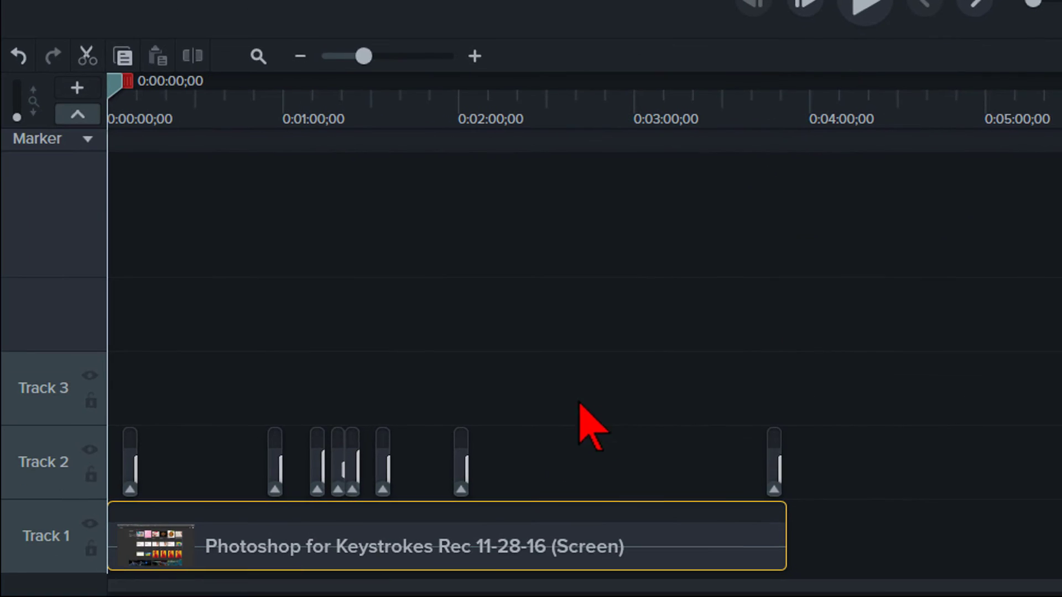
Step: Select the Track 2 callouts, scrub to Ctrl+N, and drag its callout to the canvas bottom
{"action": "left_click_drag", "start_coordinate": [790, 450], "coordinate": [83, 429]}
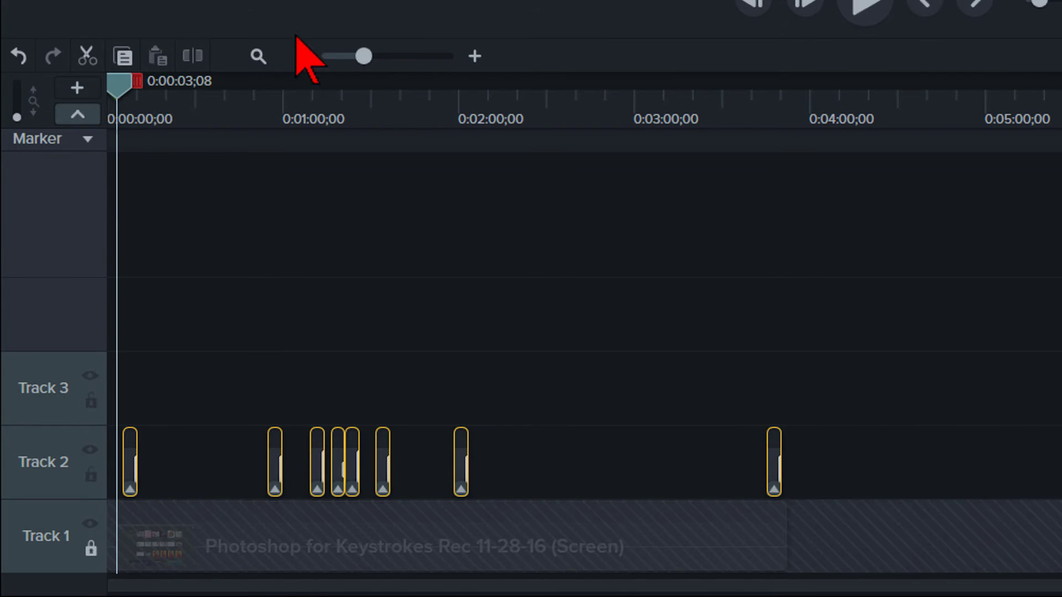
{"action": "left_click", "coordinate": [379, 55]}
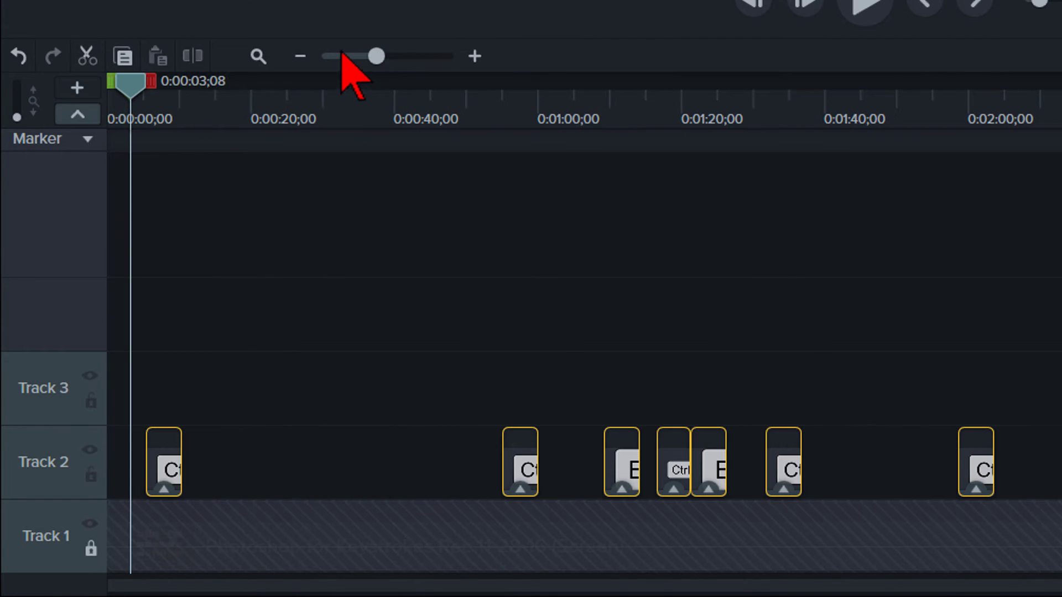
{"action": "mouse_move", "coordinate": [140, 93]}
{"action": "left_mouse_down"}
{"action": "mouse_move", "coordinate": [176, 108]}
{"action": "mouse_move", "coordinate": [147, 97]}
{"action": "left_mouse_up"}
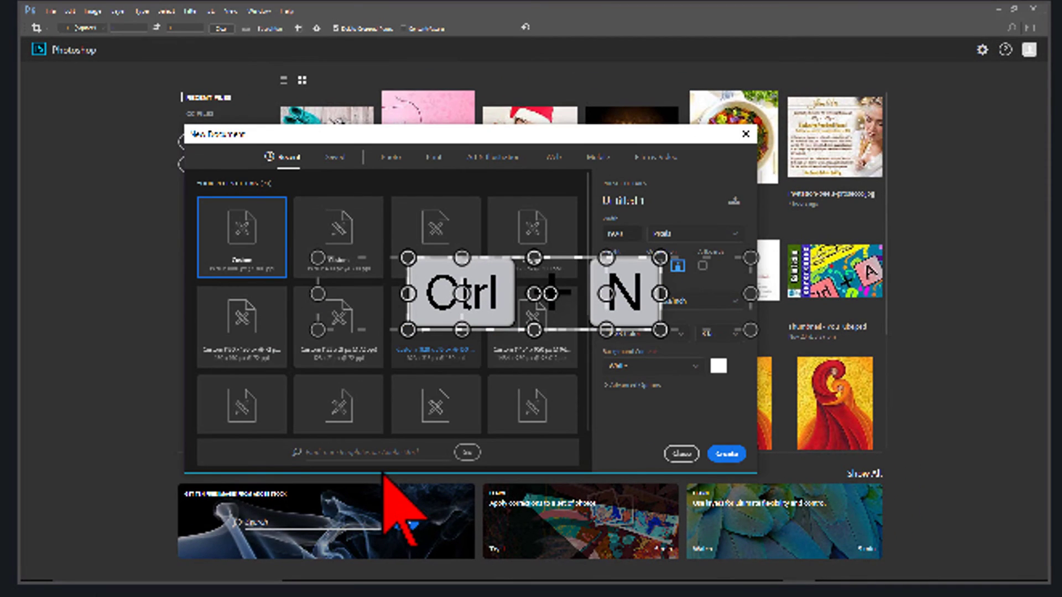
{"action": "left_click_drag", "start_coordinate": [367, 304], "coordinate": [94, 535]}
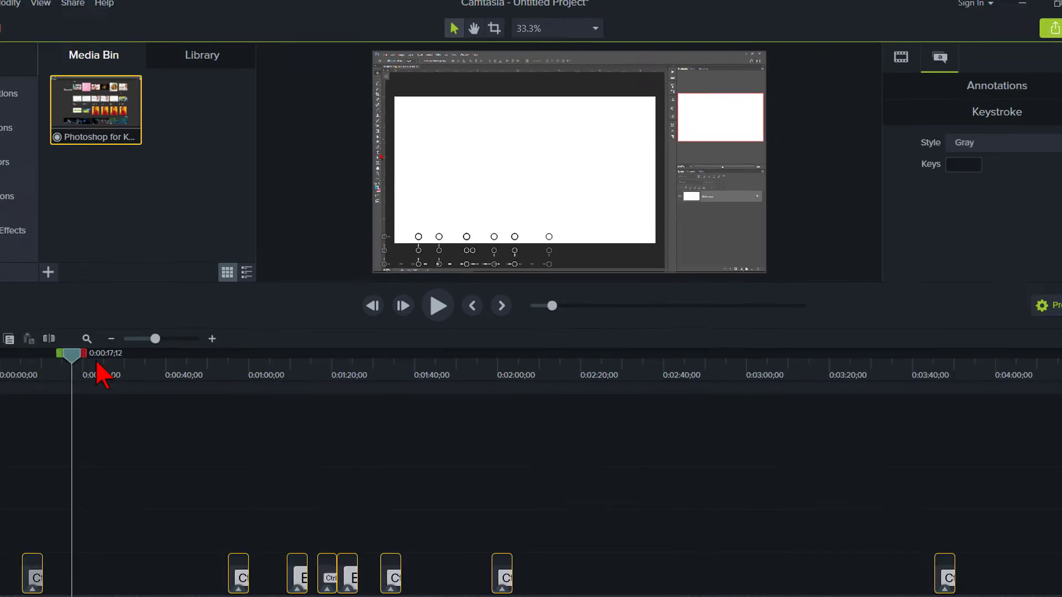
Step: Snap the Ctrl+N callout to the canvas's lower-left edge and preview the Ctrl+T callout
{"action": "mouse_move", "coordinate": [94, 351]}
{"action": "left_mouse_down"}
{"action": "mouse_move", "coordinate": [223, 341]}
{"action": "mouse_move", "coordinate": [86, 344]}
{"action": "left_mouse_up"}
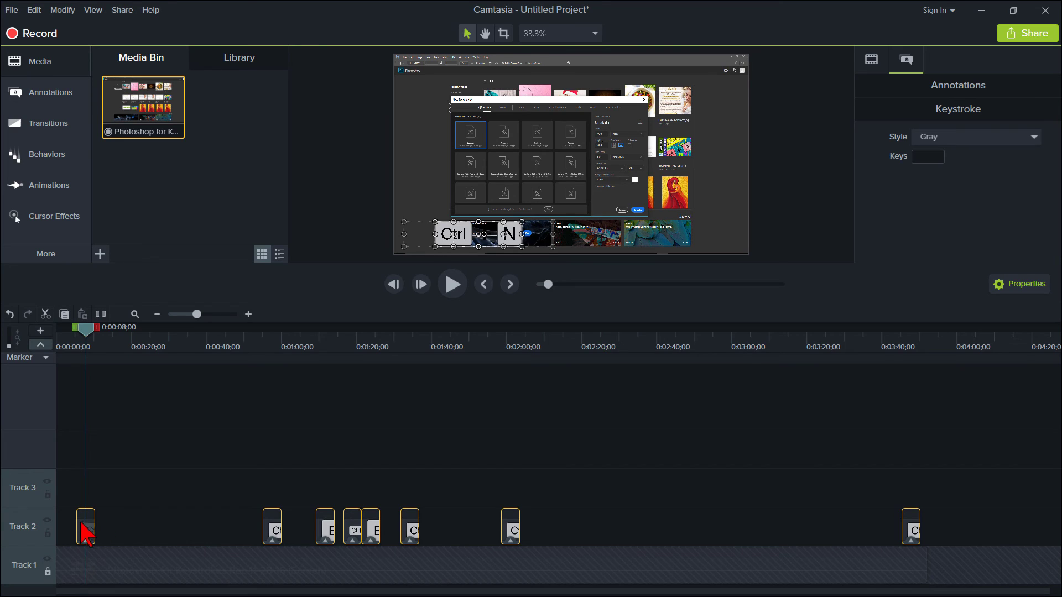
{"action": "left_click", "coordinate": [86, 532]}
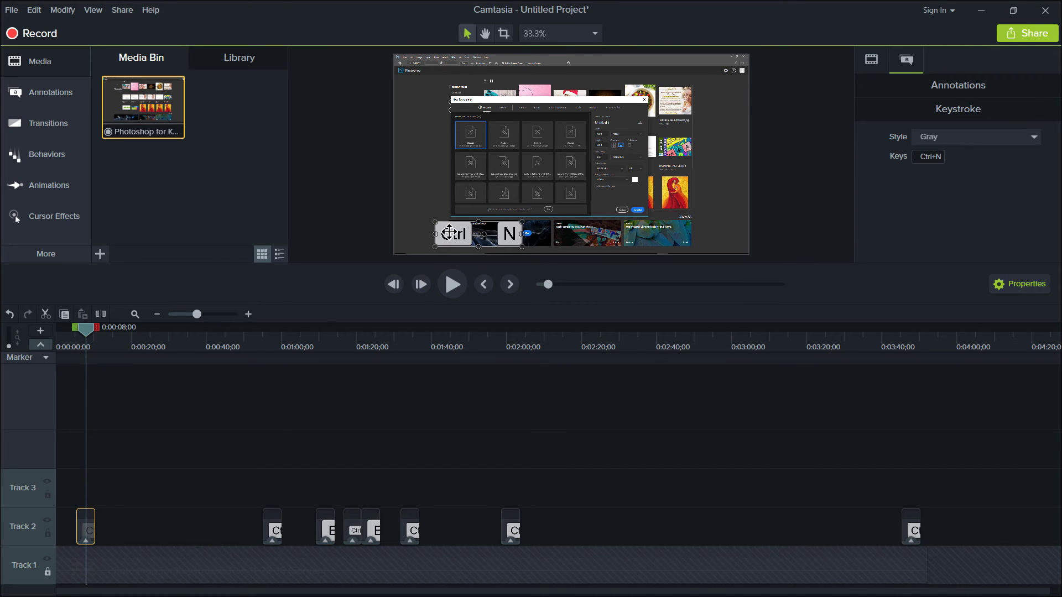
{"action": "left_click_drag", "start_coordinate": [449, 233], "coordinate": [414, 234]}
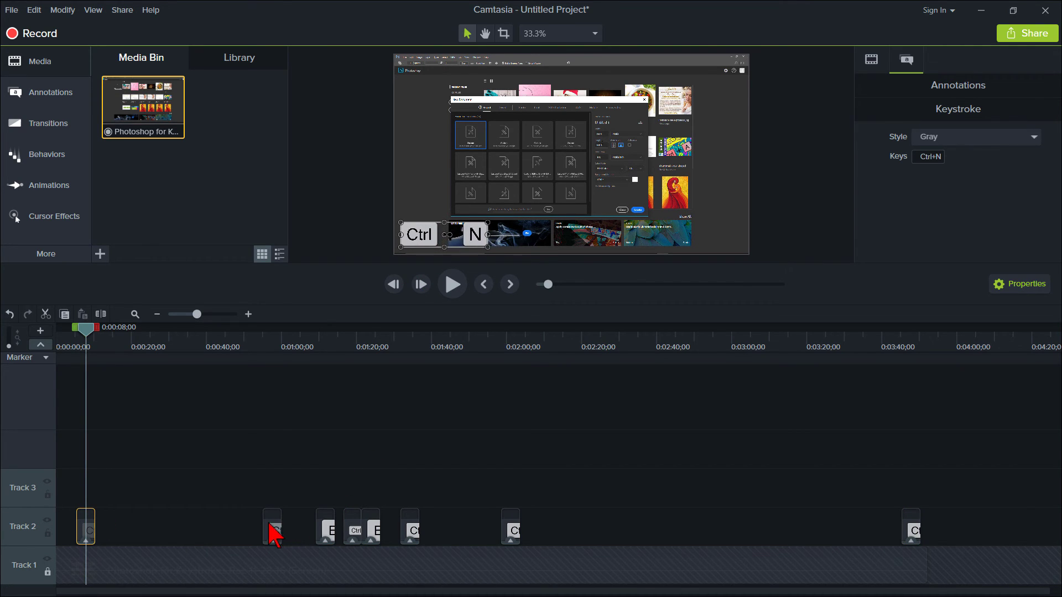
{"action": "left_click", "coordinate": [271, 528]}
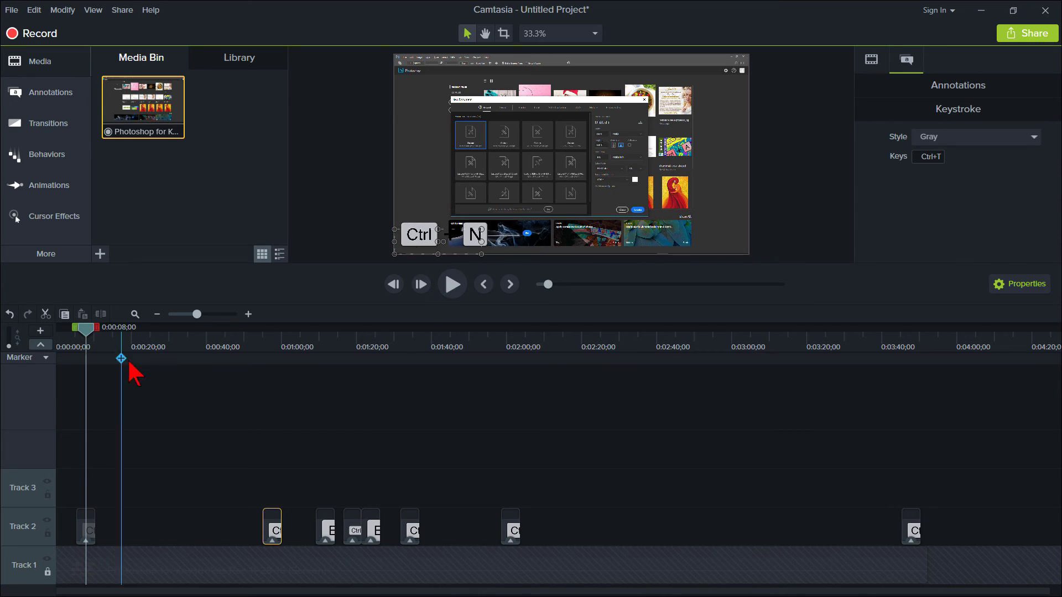
{"action": "left_click_drag", "start_coordinate": [118, 330], "coordinate": [276, 330]}
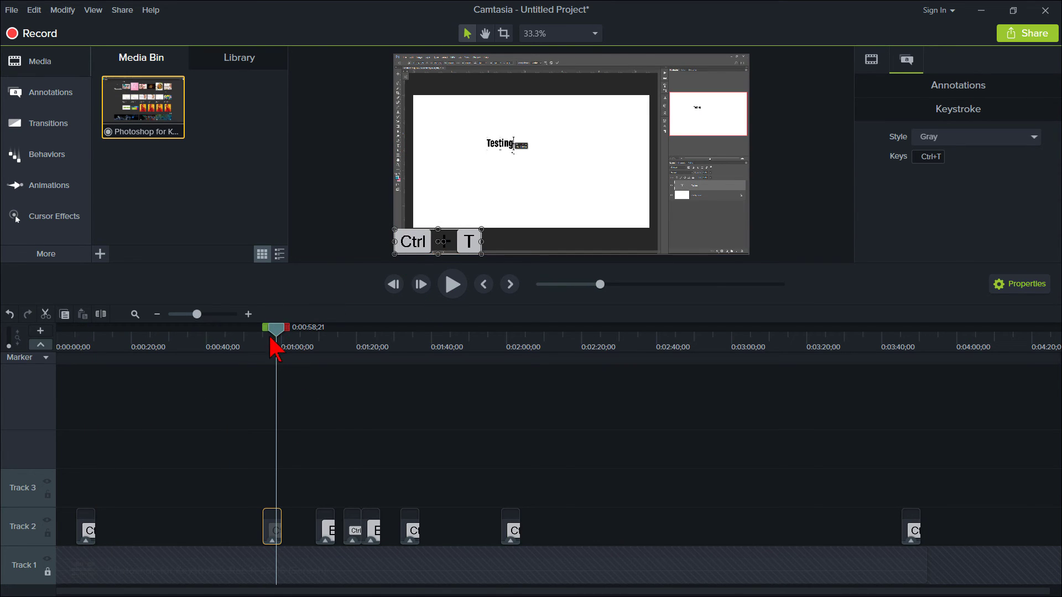
{"action": "left_click_drag", "start_coordinate": [275, 345], "coordinate": [325, 396]}
Step: Move the second Enter callout to the canvas's lower-left edge
{"action": "left_click", "coordinate": [328, 531]}
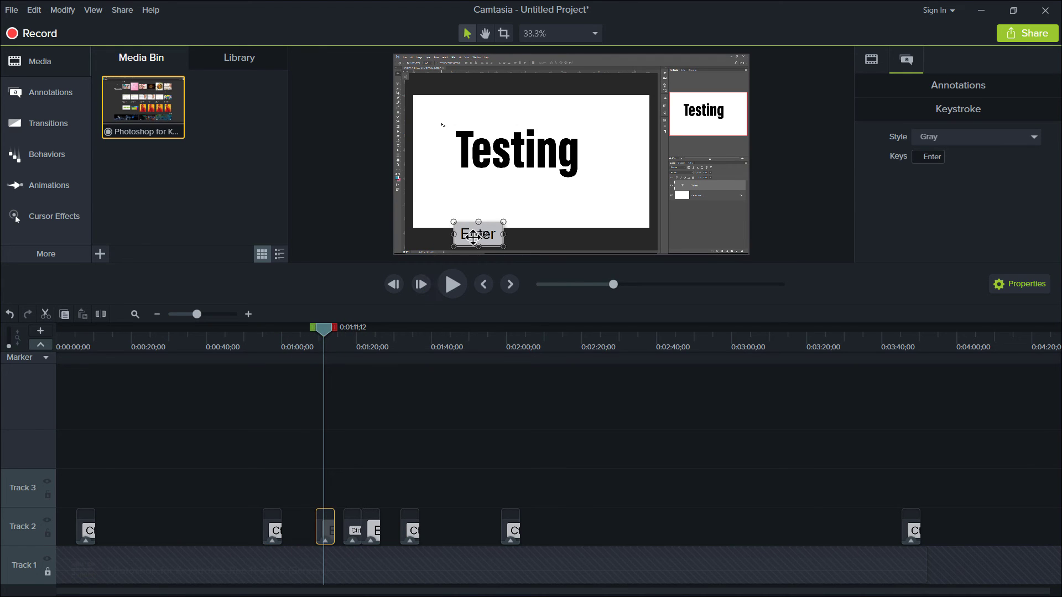
{"action": "left_click", "coordinate": [354, 528]}
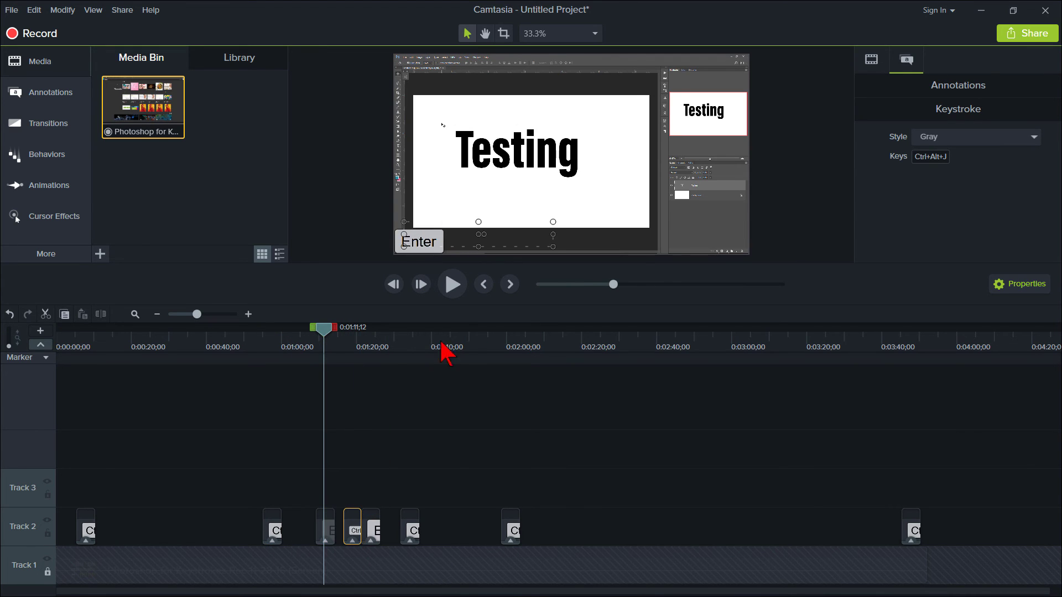
{"action": "left_click_drag", "start_coordinate": [324, 335], "coordinate": [367, 344]}
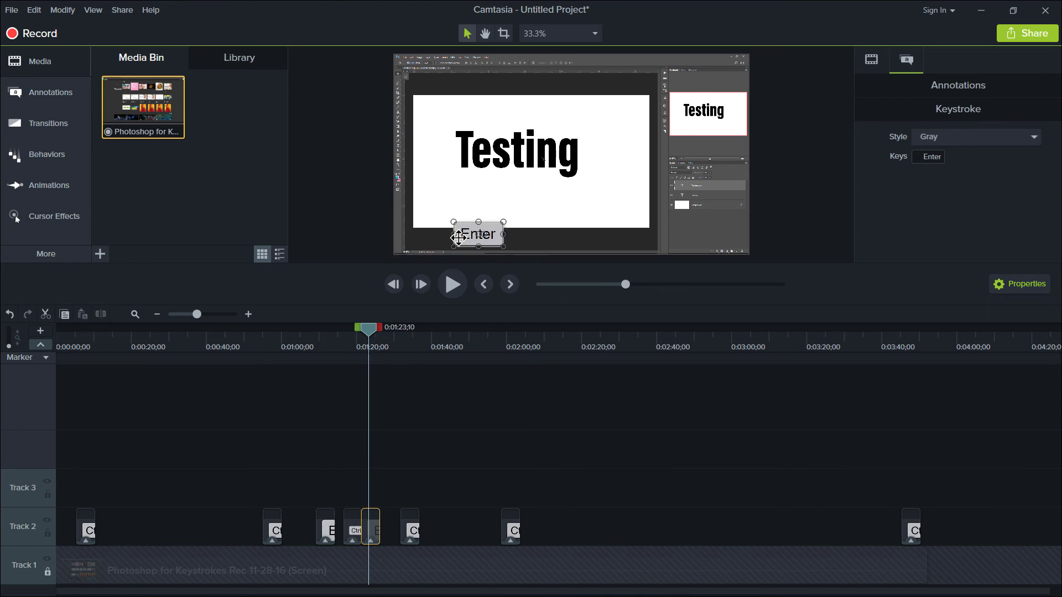
{"action": "left_click_drag", "start_coordinate": [456, 247], "coordinate": [399, 248]}
Step: Move both Ctrl+Z callouts to the lower-left edge, then zoom the timeline out
{"action": "left_click_drag", "start_coordinate": [370, 339], "coordinate": [418, 354]}
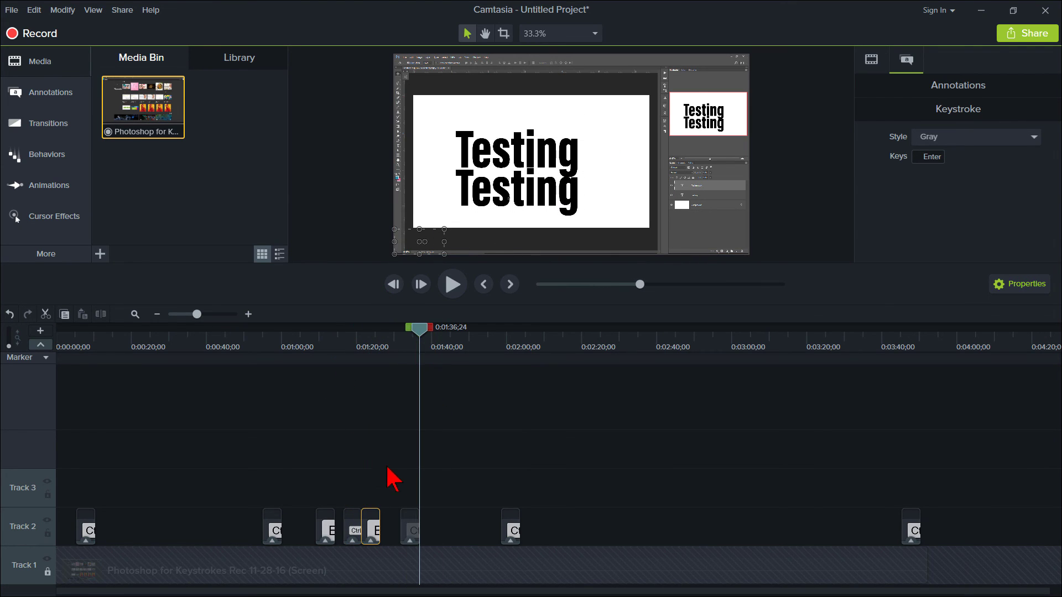
{"action": "left_click", "coordinate": [414, 536]}
{"action": "left_click", "coordinate": [407, 343]}
{"action": "left_click_drag", "start_coordinate": [435, 248], "coordinate": [398, 248]}
{"action": "left_click_drag", "start_coordinate": [408, 343], "coordinate": [508, 342]}
{"action": "left_click_drag", "start_coordinate": [454, 247], "coordinate": [411, 247]}
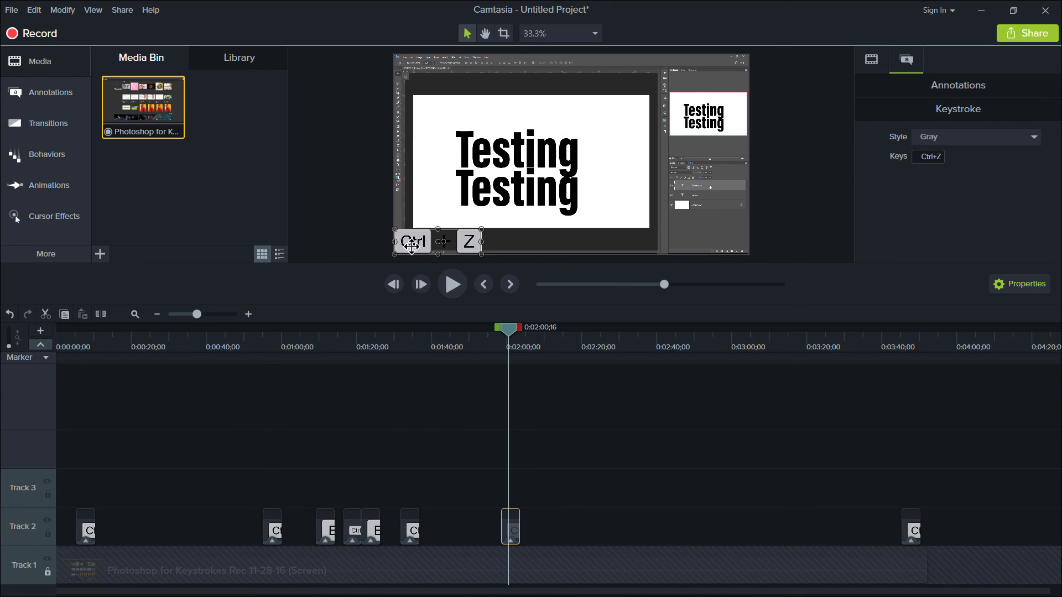
{"action": "left_click_drag", "start_coordinate": [196, 314], "coordinate": [322, 360]}
{"action": "left_click", "coordinate": [319, 532]}
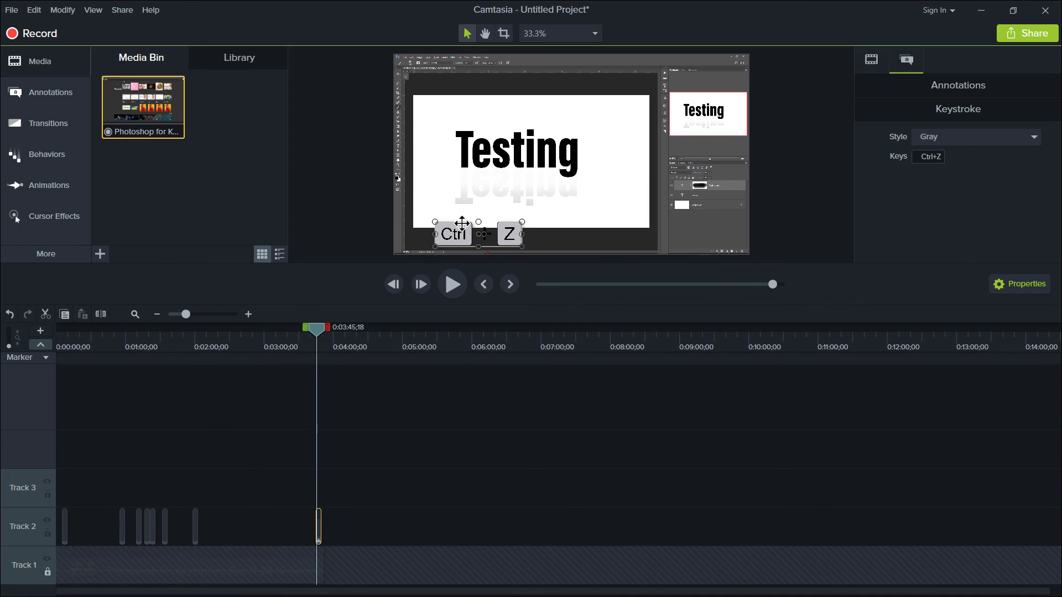